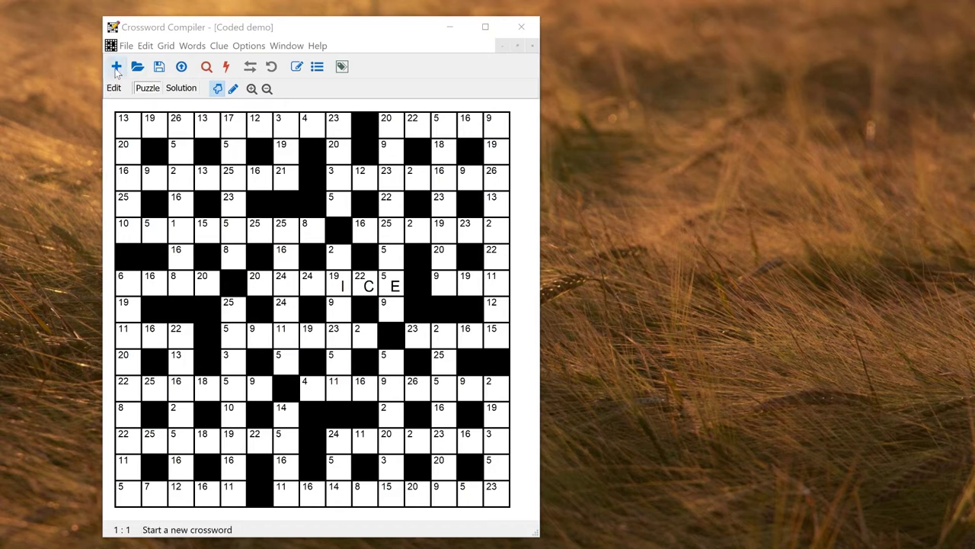
Start a new coded crossword with a 15 x 15 grid size.
click(117, 68)
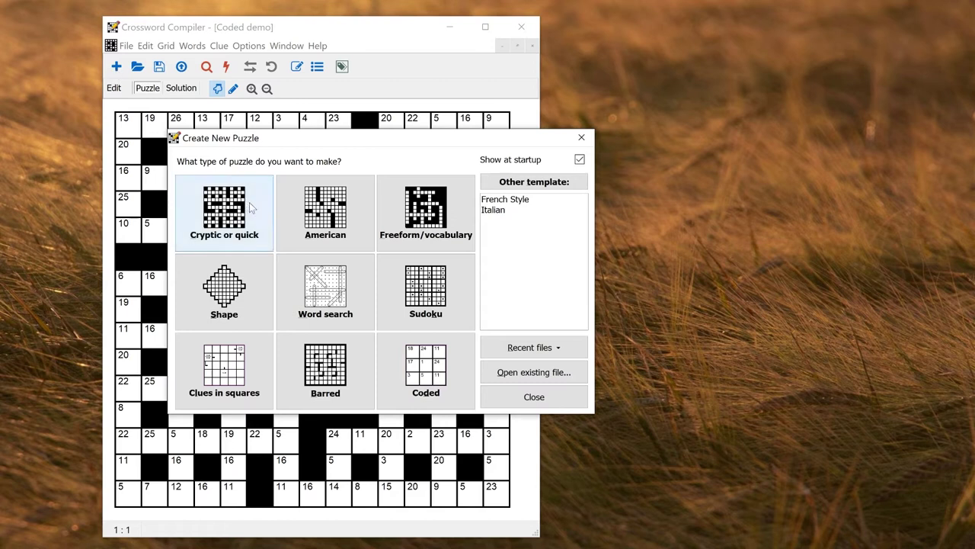
click(432, 367)
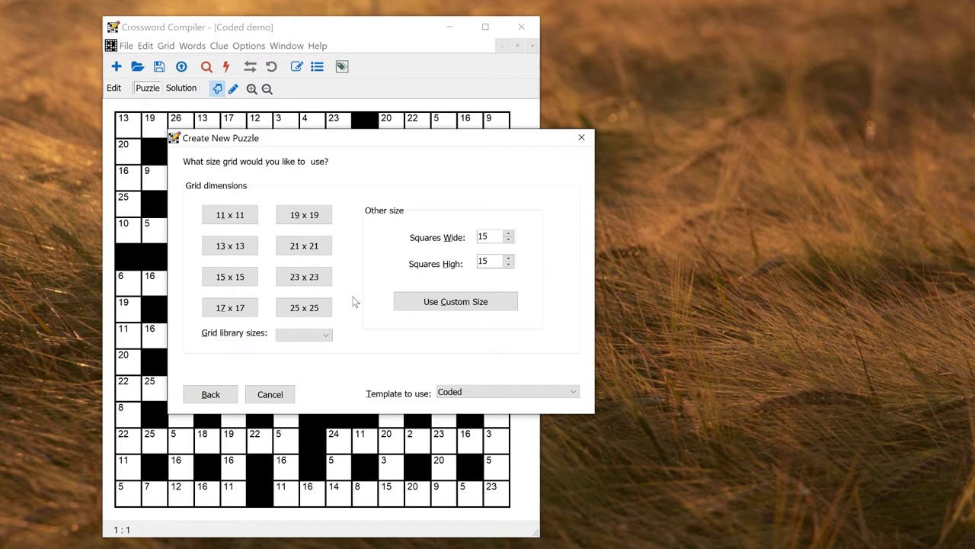
click(246, 280)
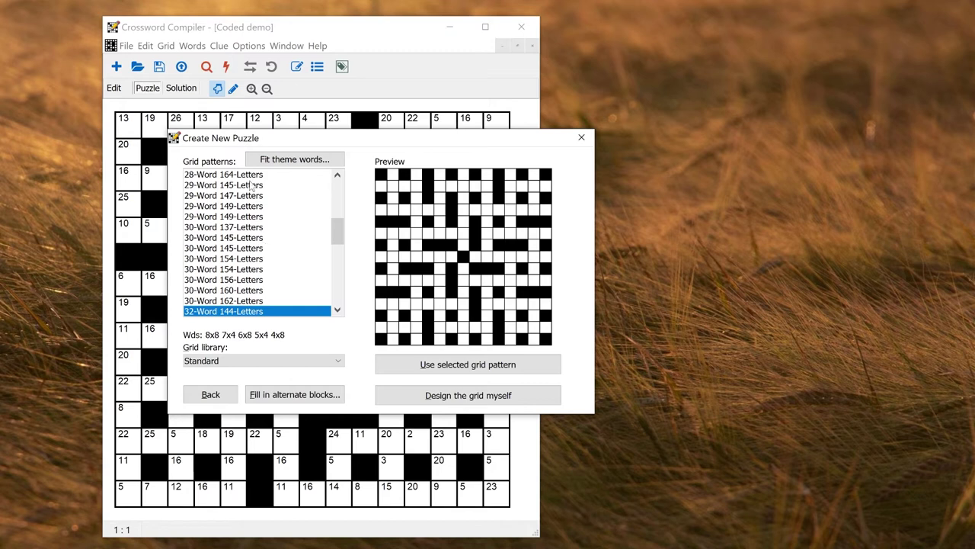
Compare grid patterns and apply the 29-Word 147-Letters pattern to the new grid.
click(256, 237)
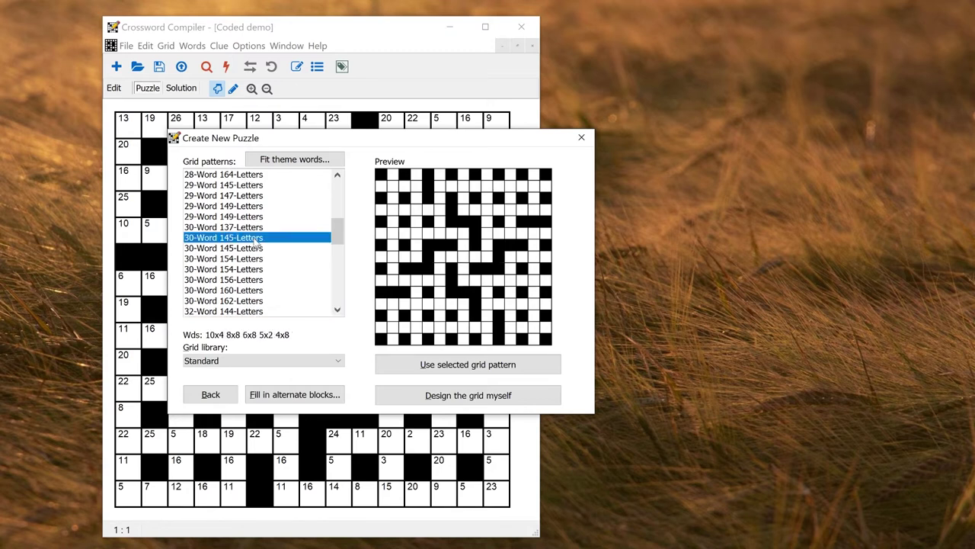
click(254, 205)
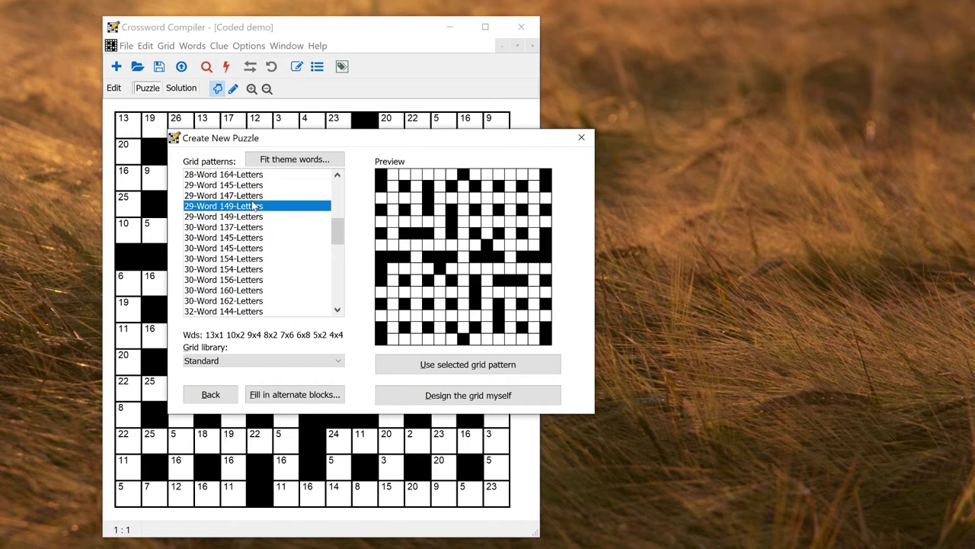
click(243, 196)
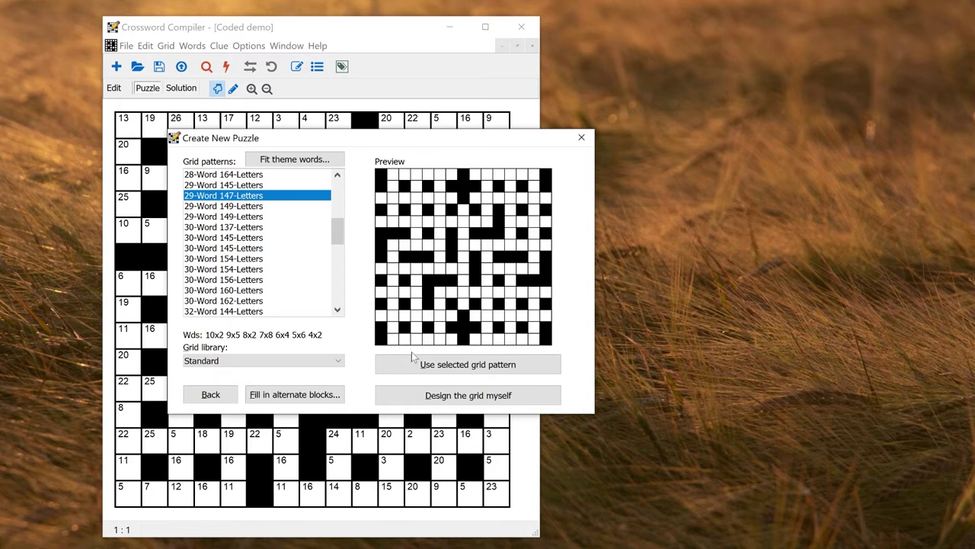
click(432, 365)
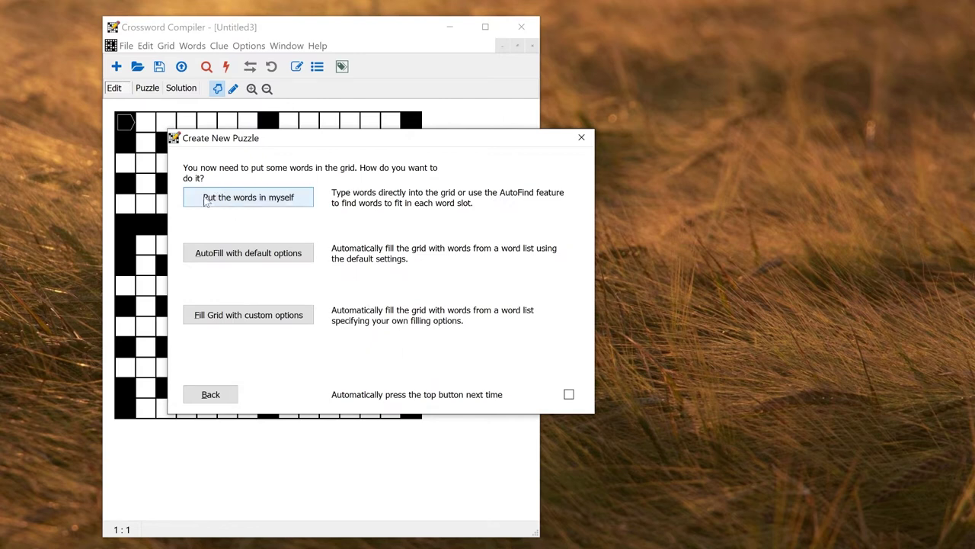
AutoFill with default settings, refill from the beginning, and accept the GAZUMP/NEWBIE fill.
click(260, 259)
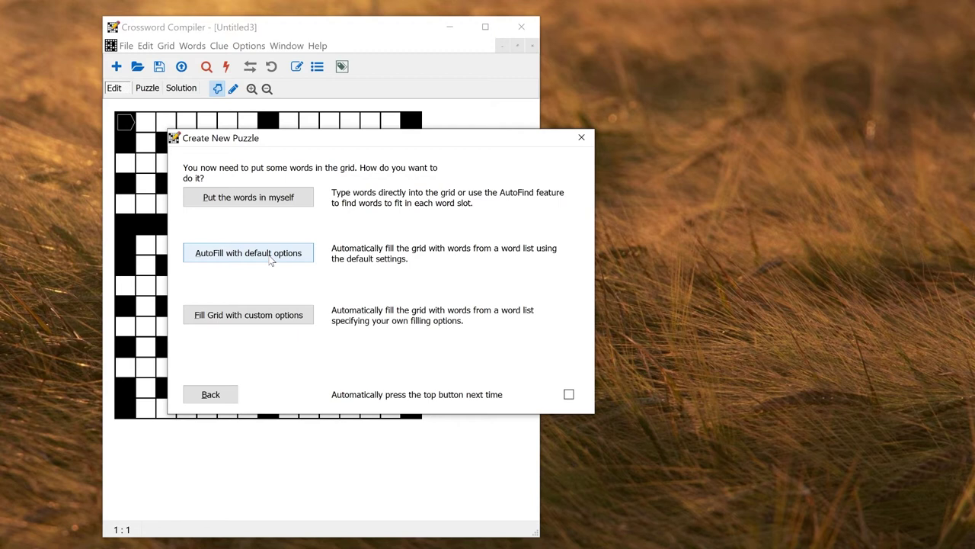
click(269, 259)
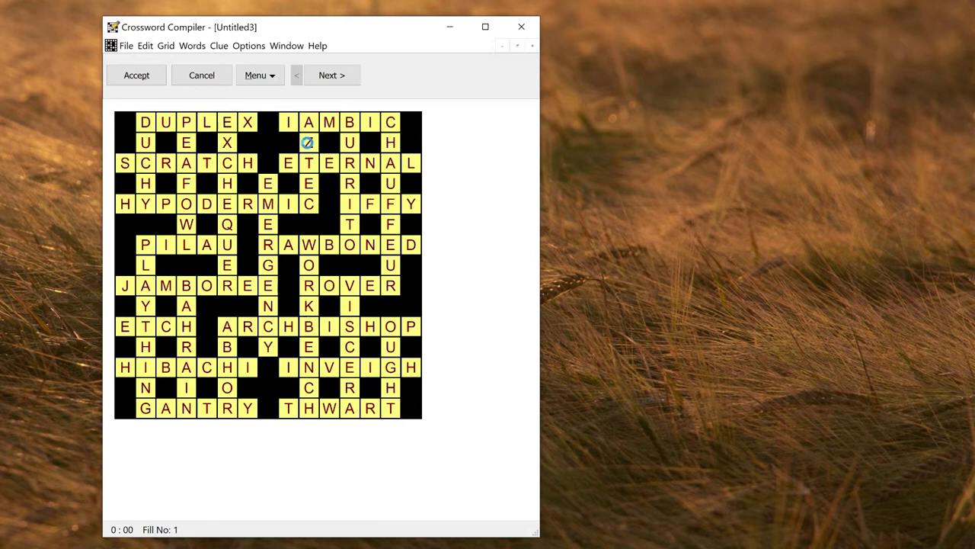
click(259, 74)
click(277, 106)
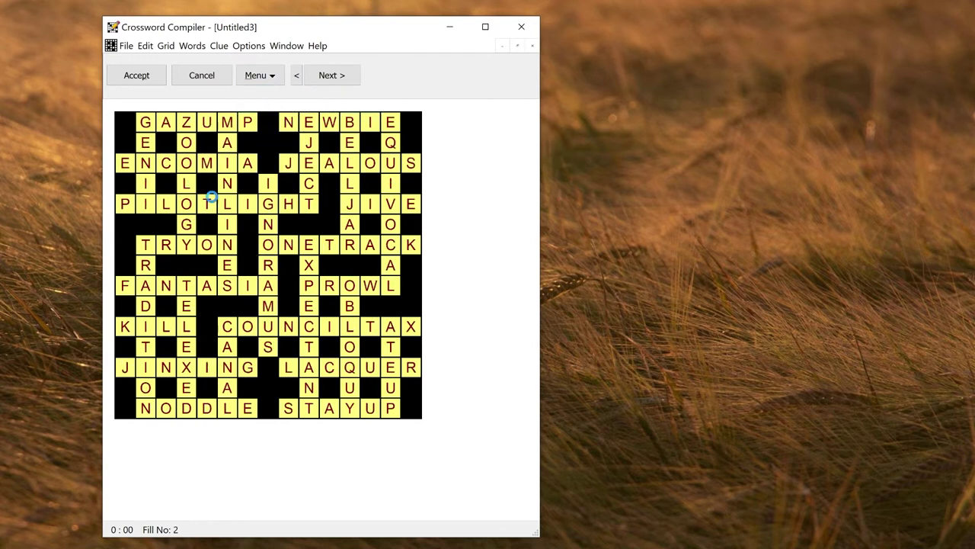
click(137, 76)
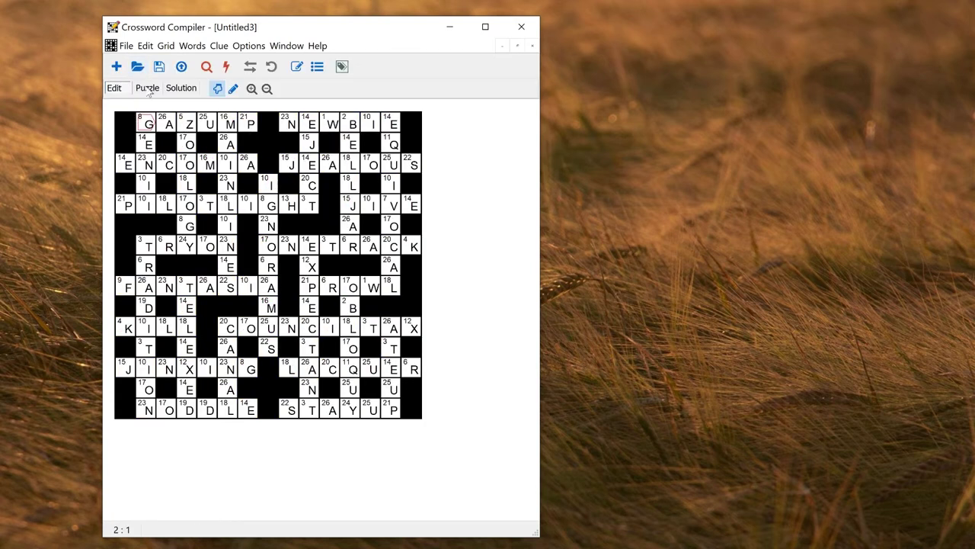
click(148, 88)
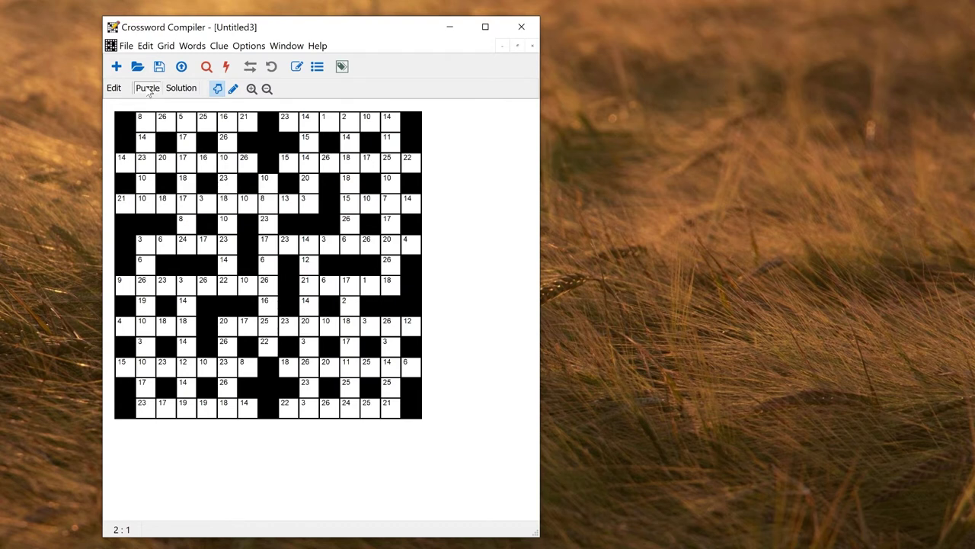
click(175, 90)
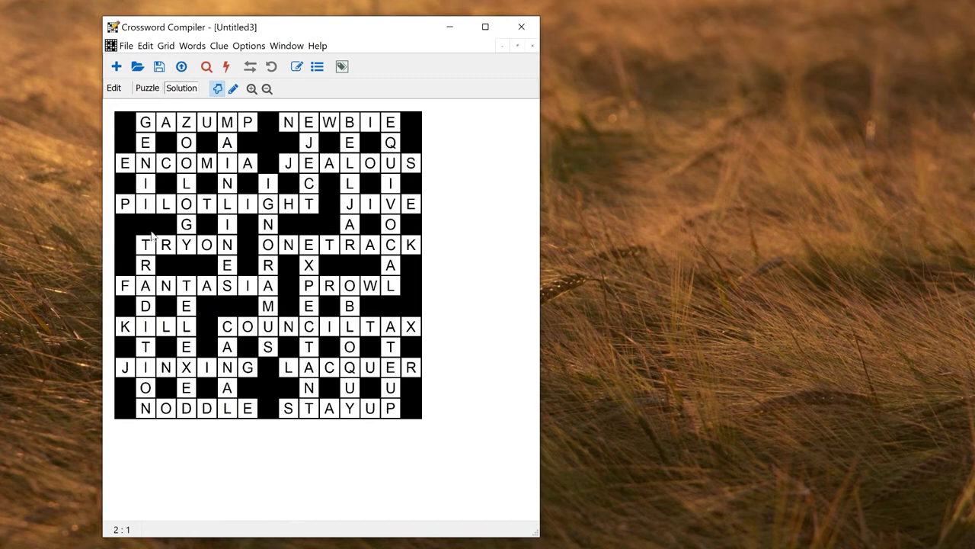
click(113, 88)
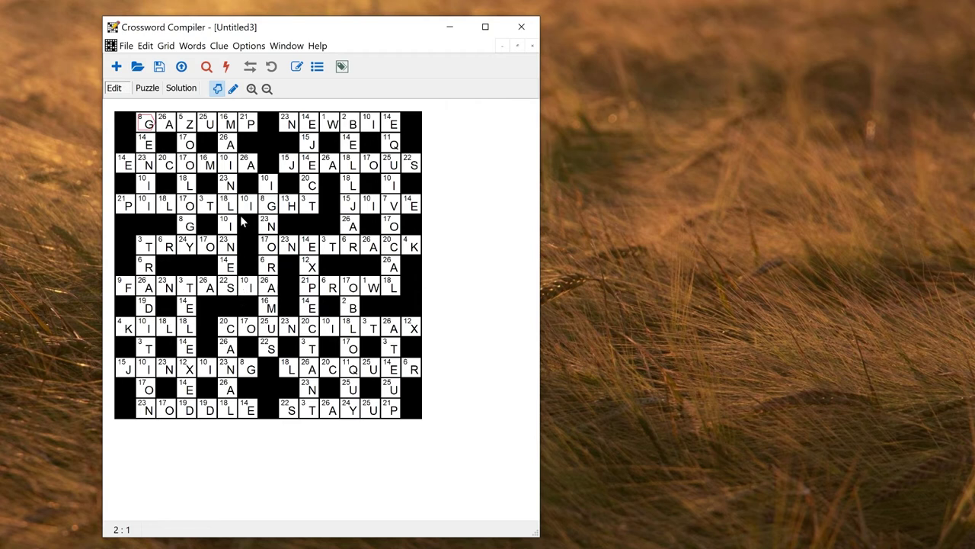
click(164, 47)
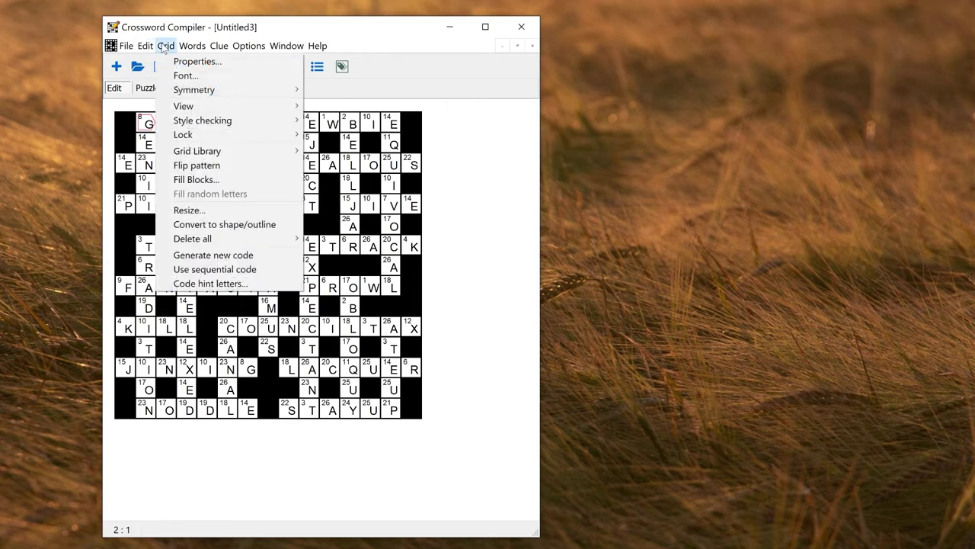
click(219, 284)
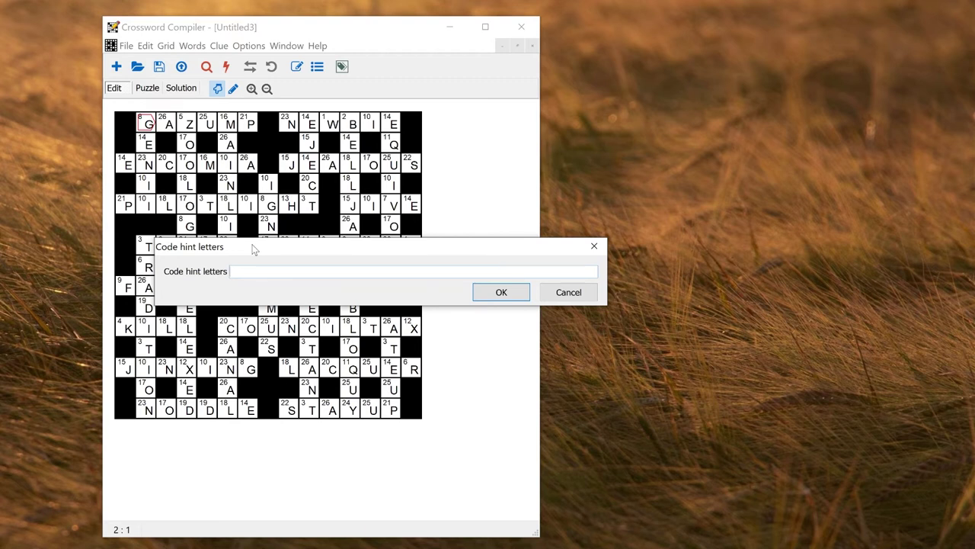
Set L, I and G as the code hint letters, then bring up Square properties.
text(LIG)
click(502, 292)
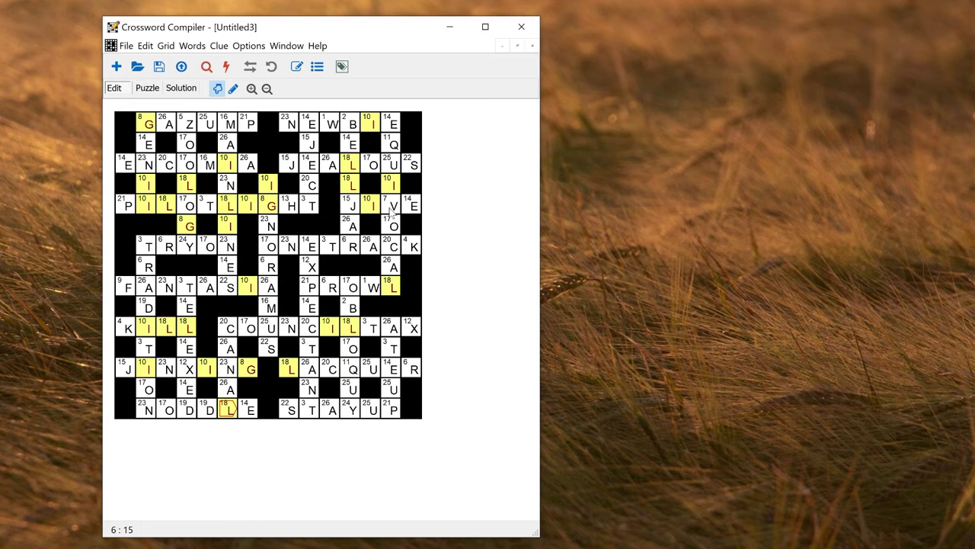
click(342, 67)
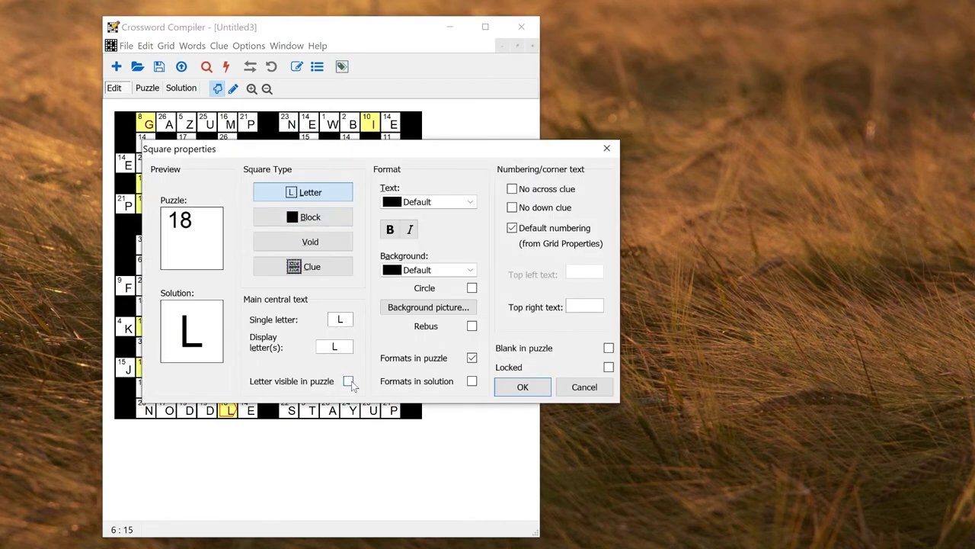
Make the G square of PILOTLIGHT visible in the puzzle via Square properties.
click(607, 148)
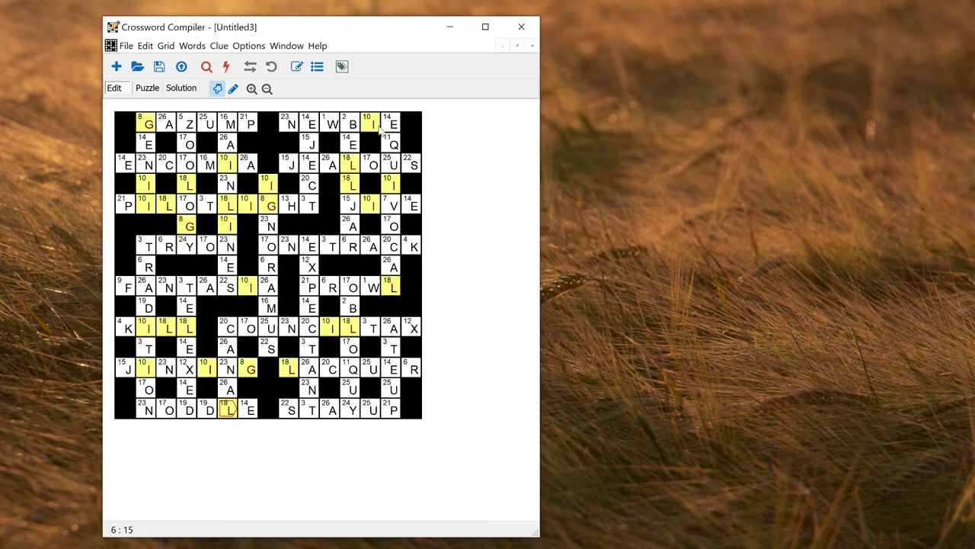
click(251, 226)
click(250, 226)
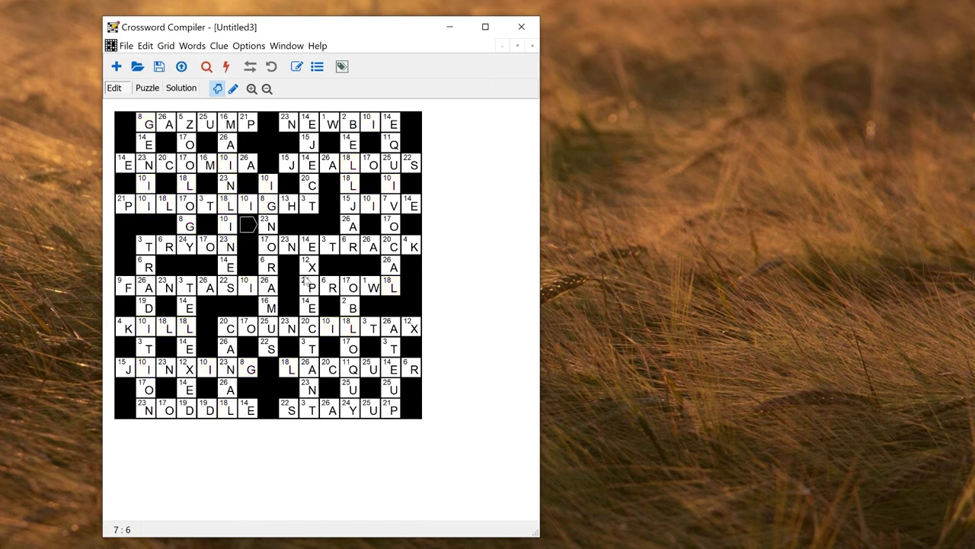
click(268, 204)
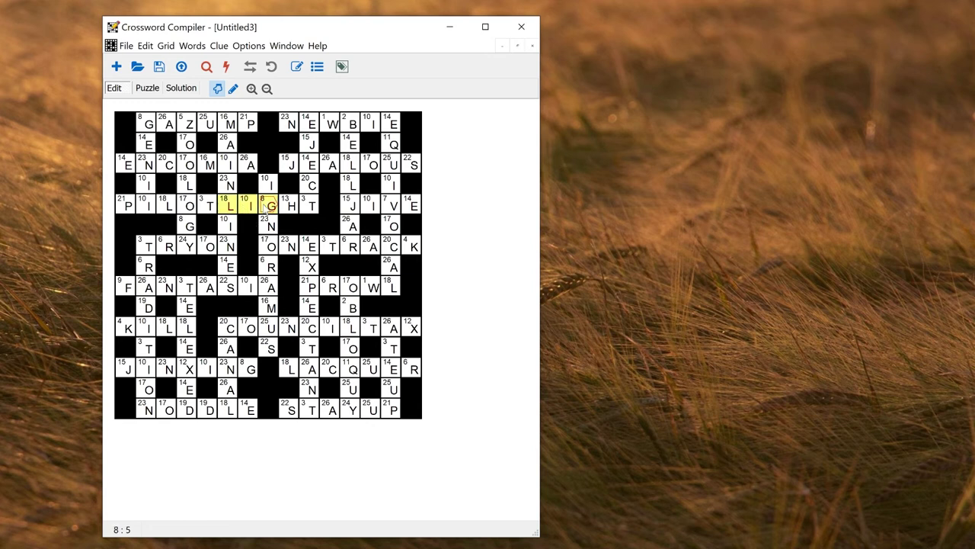
click(342, 67)
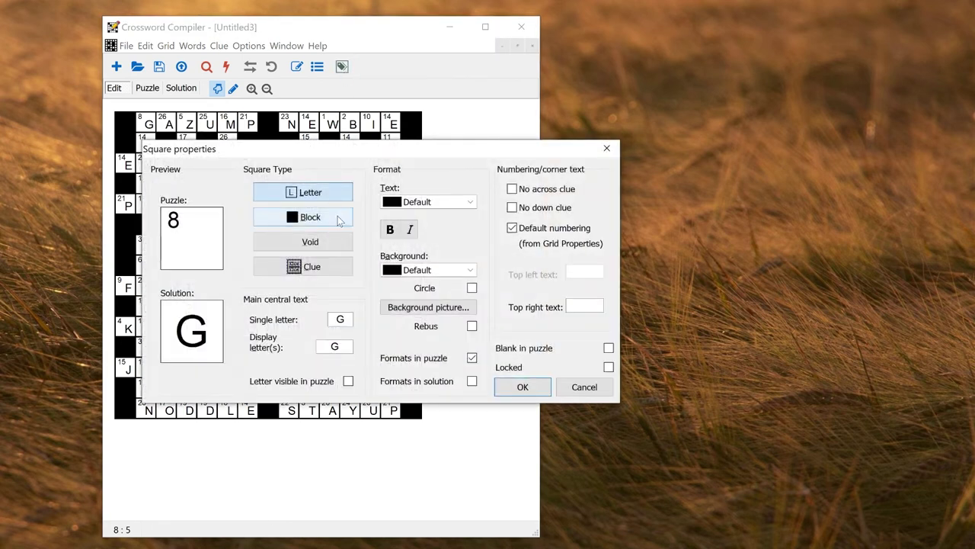
click(349, 381)
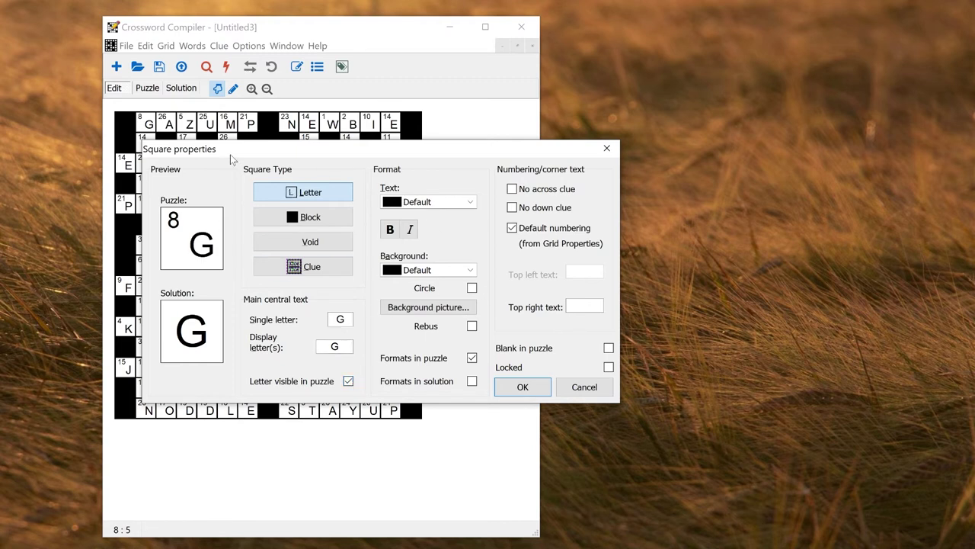
click(524, 387)
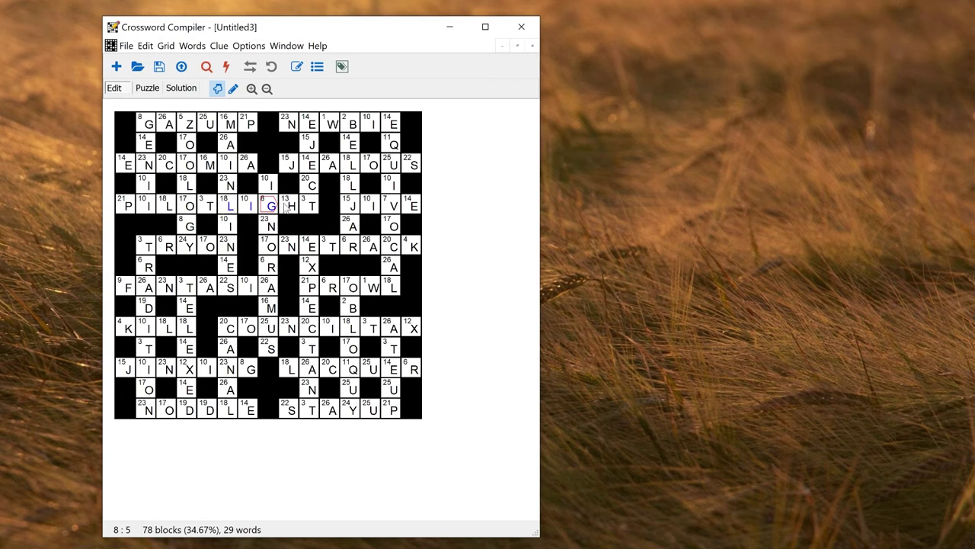
Switch to the numbers-only Puzzle view and print-preview the page with the Code Grid included.
click(147, 88)
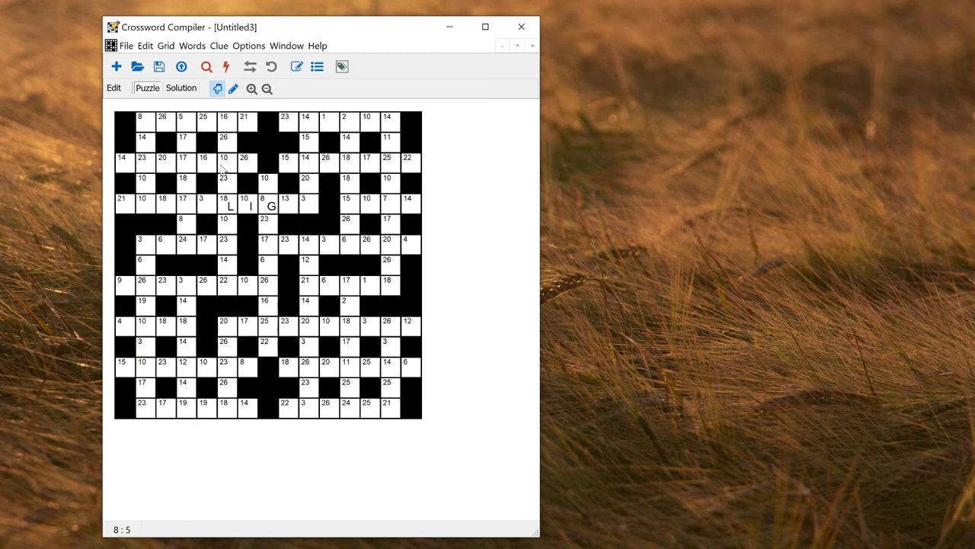
click(126, 46)
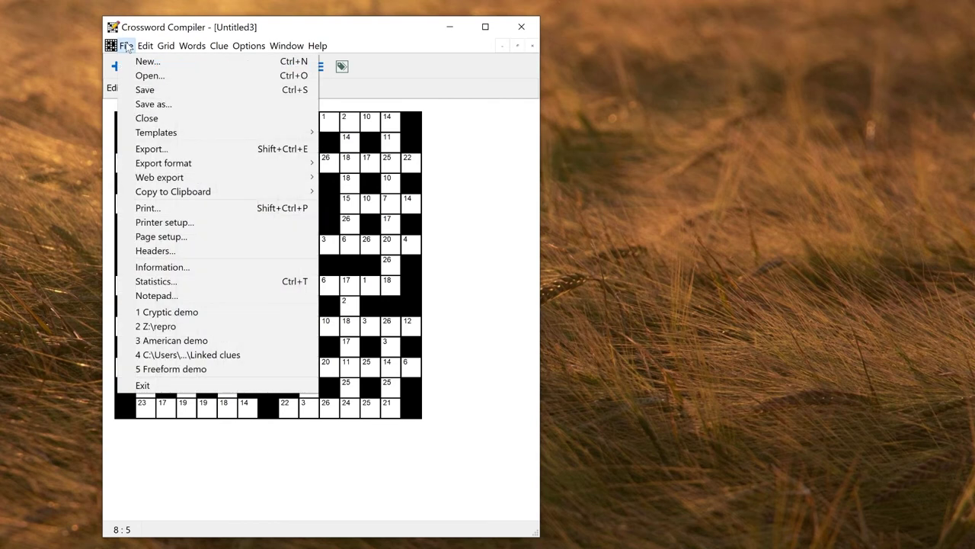
click(180, 207)
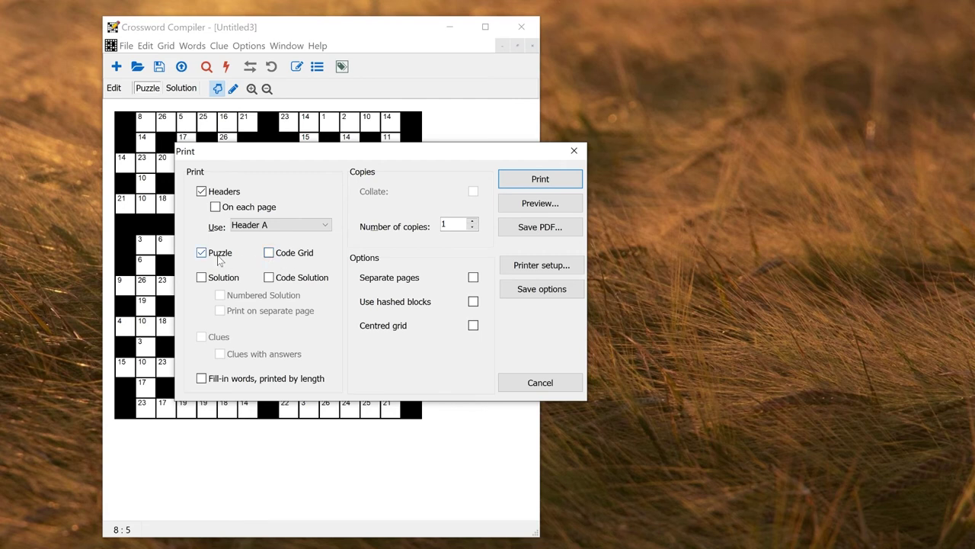
click(269, 253)
click(528, 207)
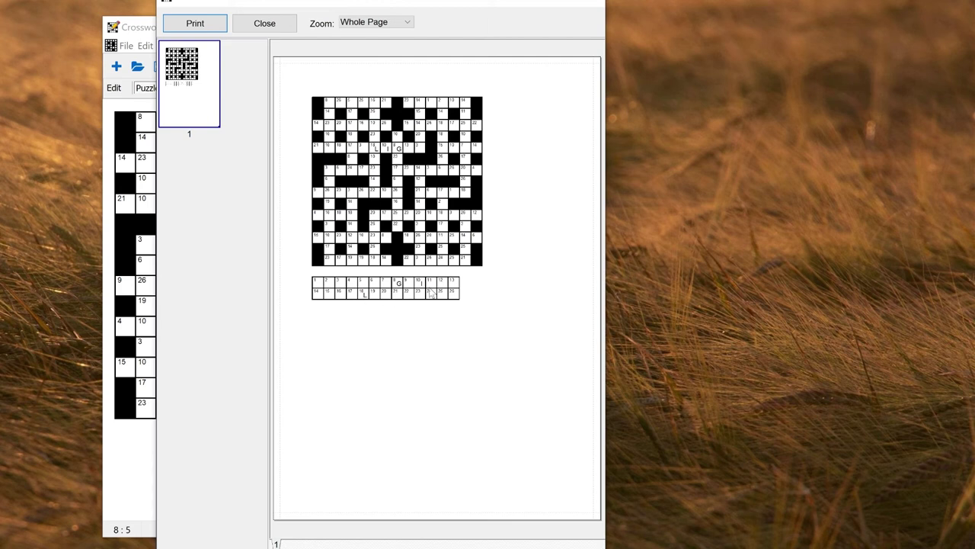
click(264, 23)
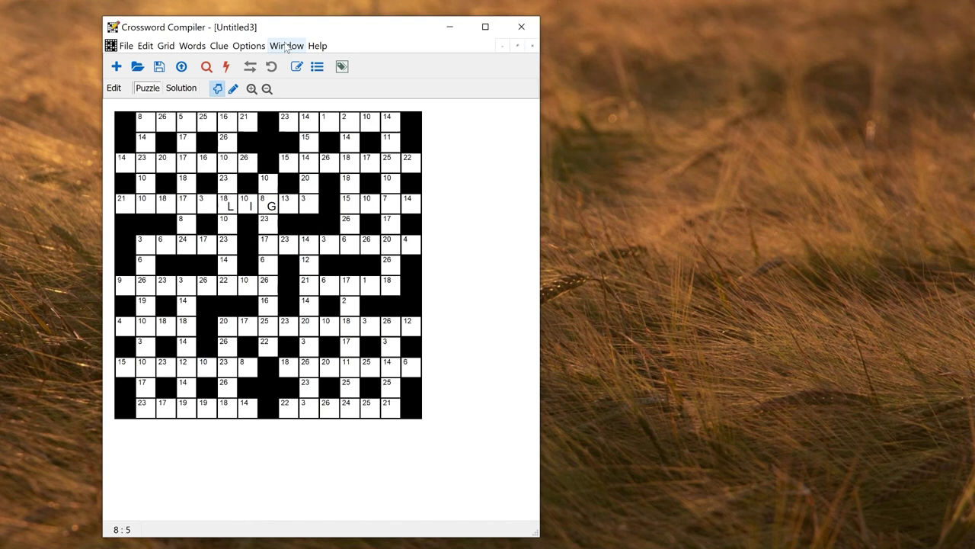
click(287, 46)
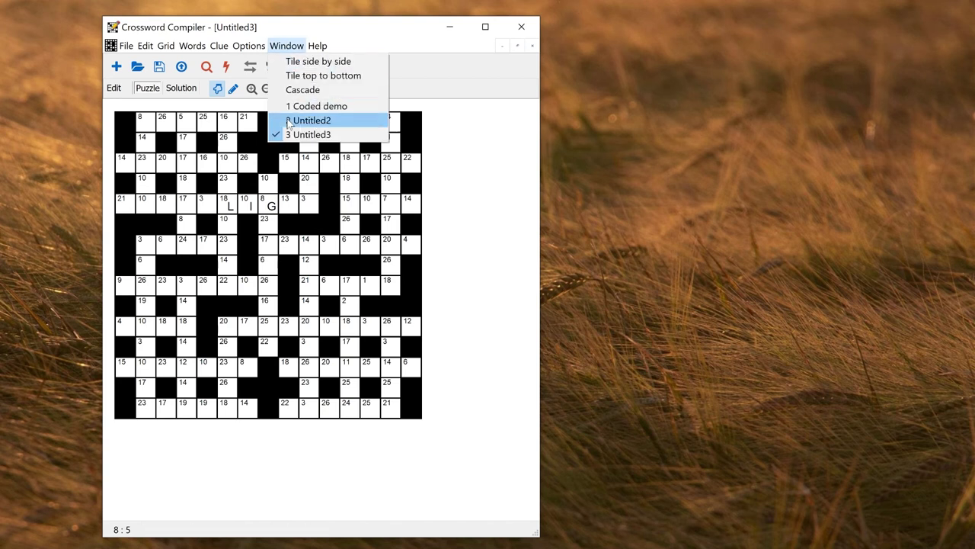
Switch to Untitled2 and auto-fill it, accepting the BLOC/JACQUARD/BLACKLEG fill.
click(288, 122)
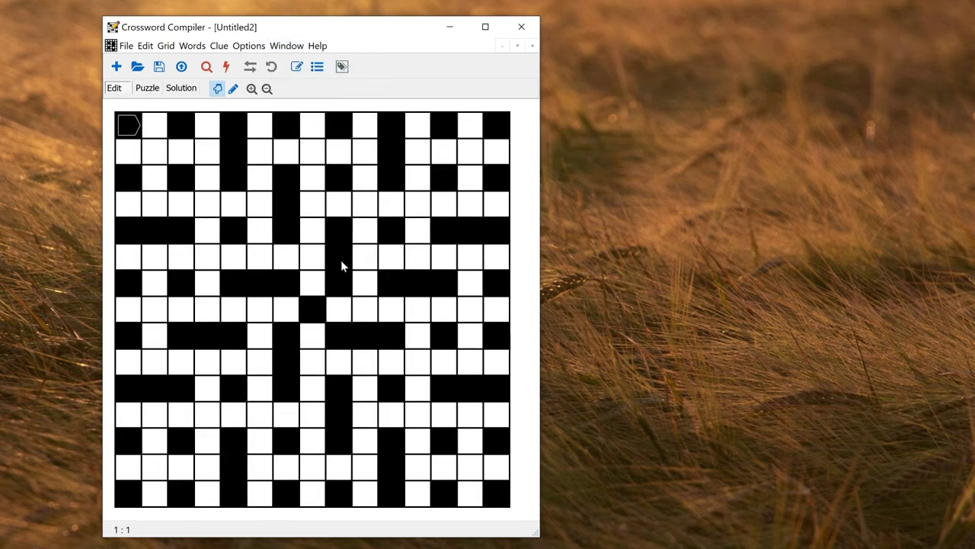
click(156, 127)
click(193, 47)
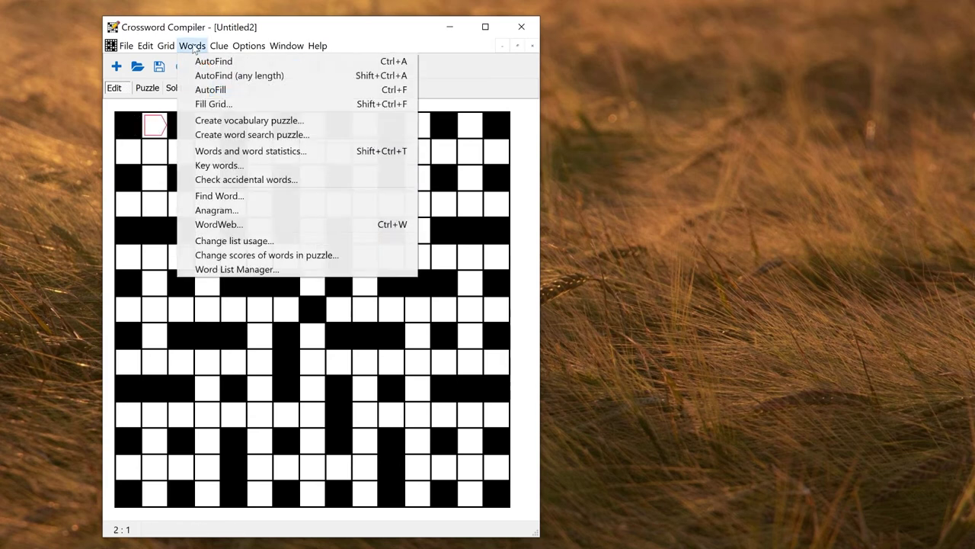
click(213, 104)
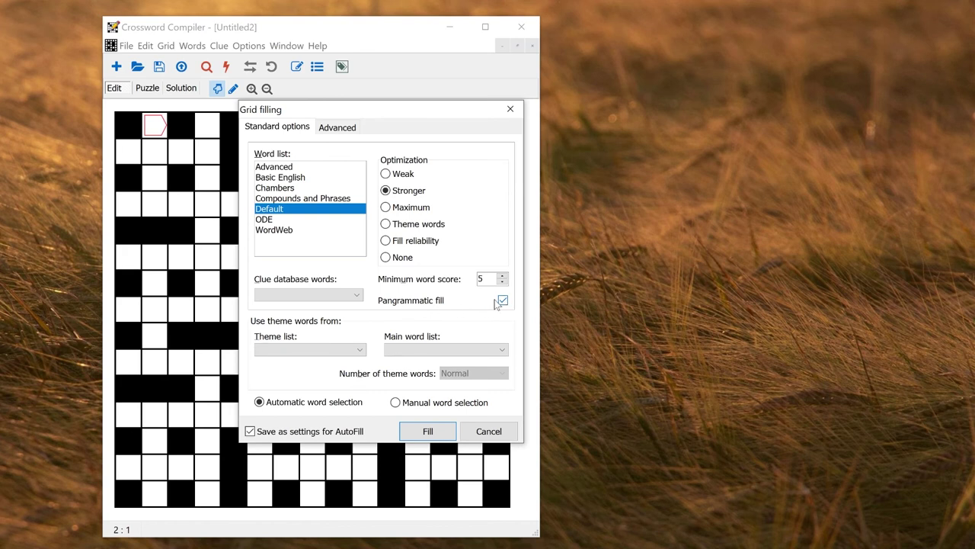
click(428, 431)
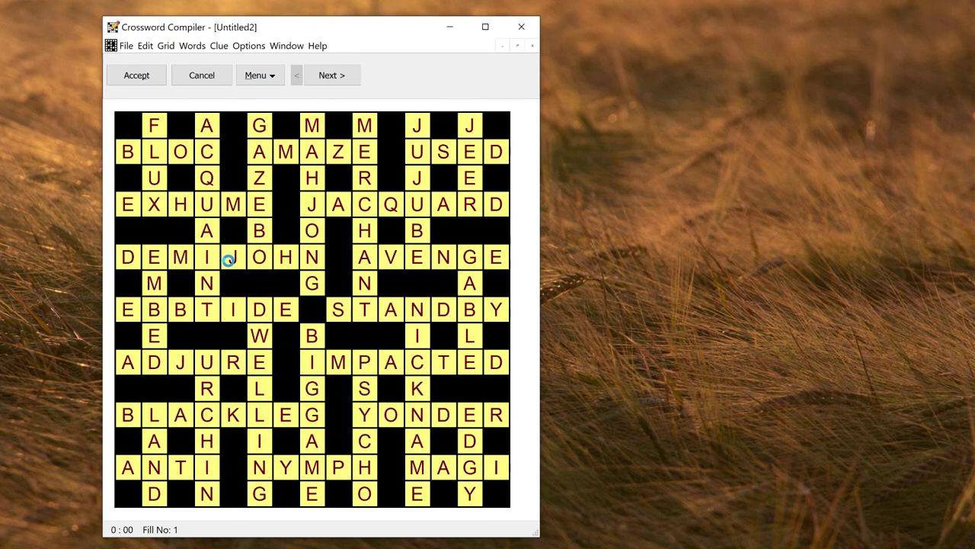
click(137, 75)
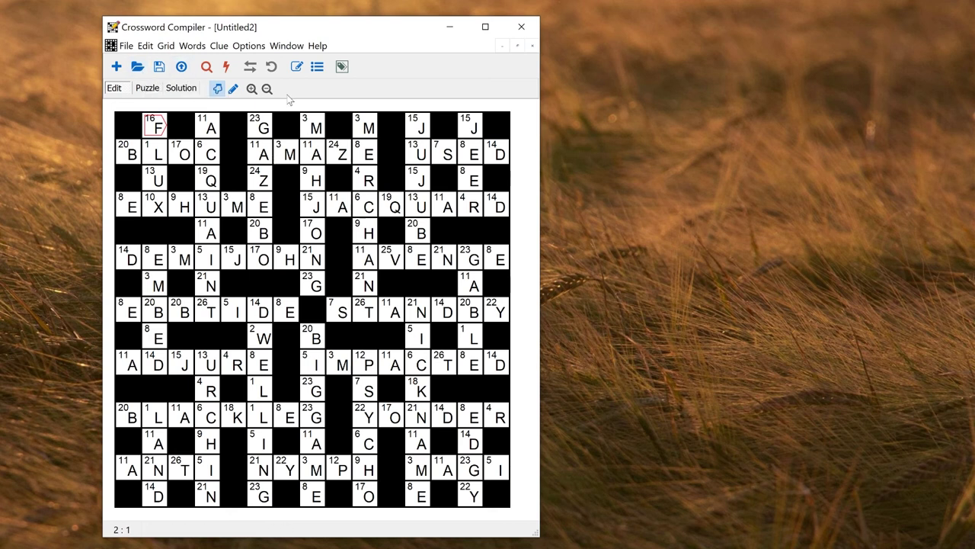
click(219, 45)
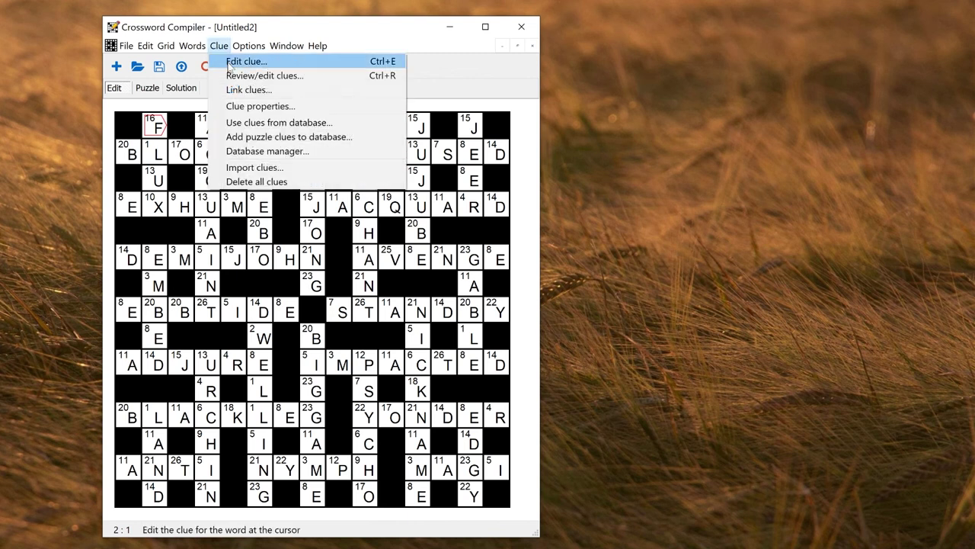
click(245, 106)
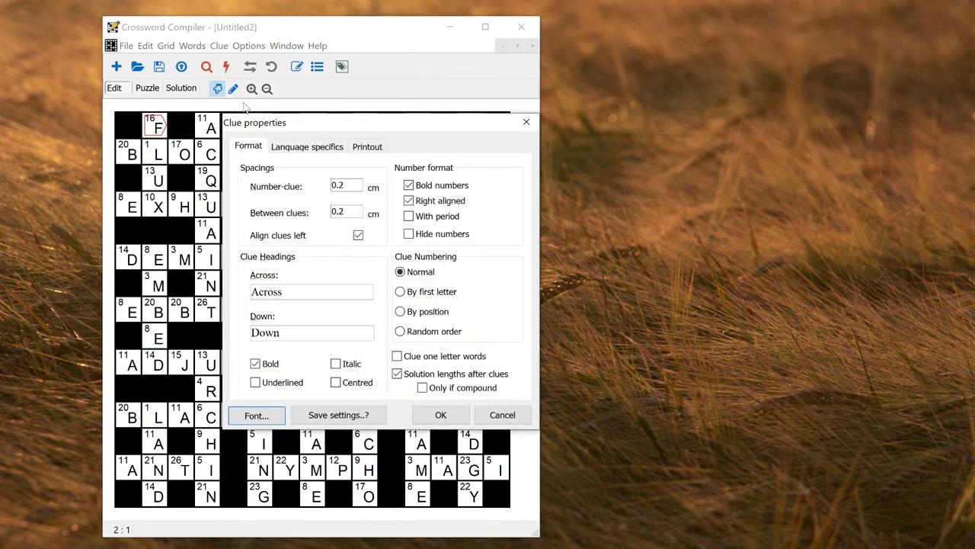
click(296, 148)
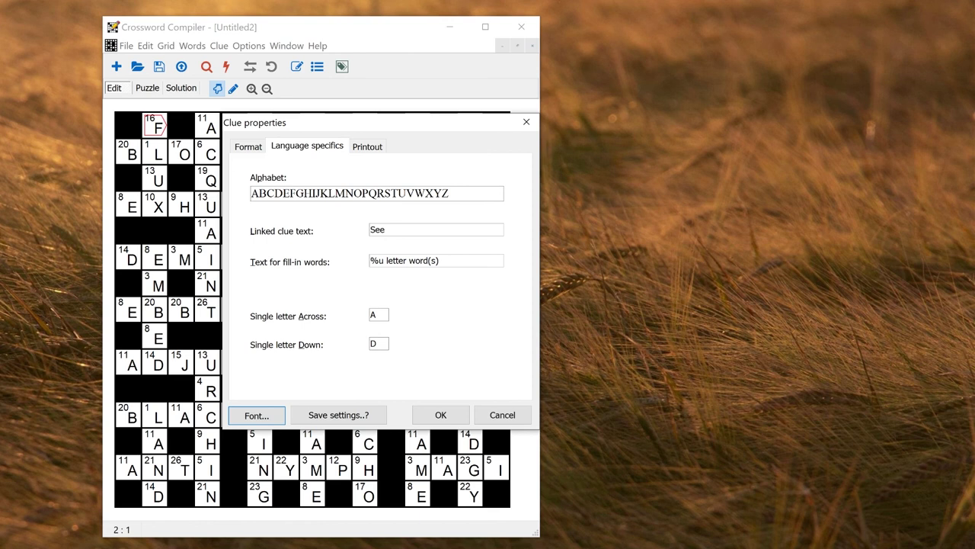
click(451, 419)
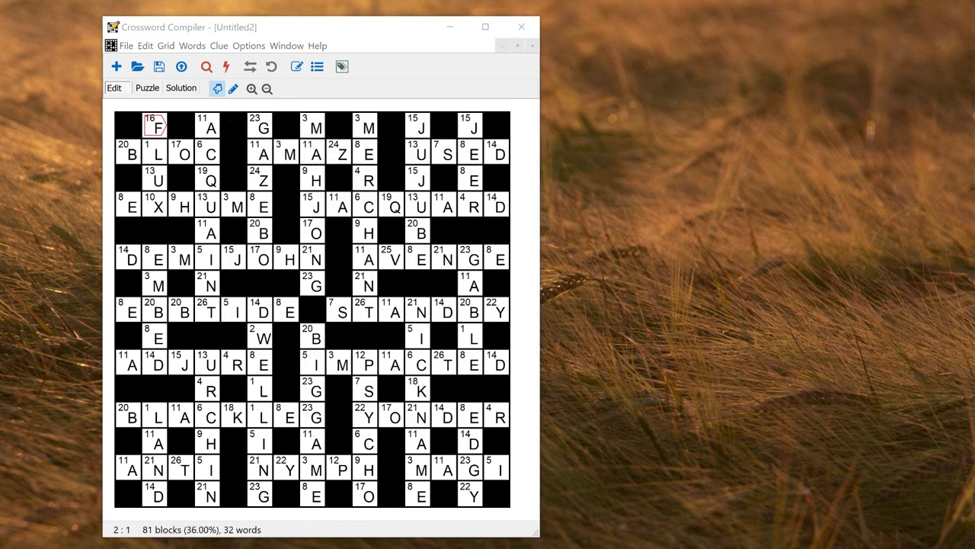